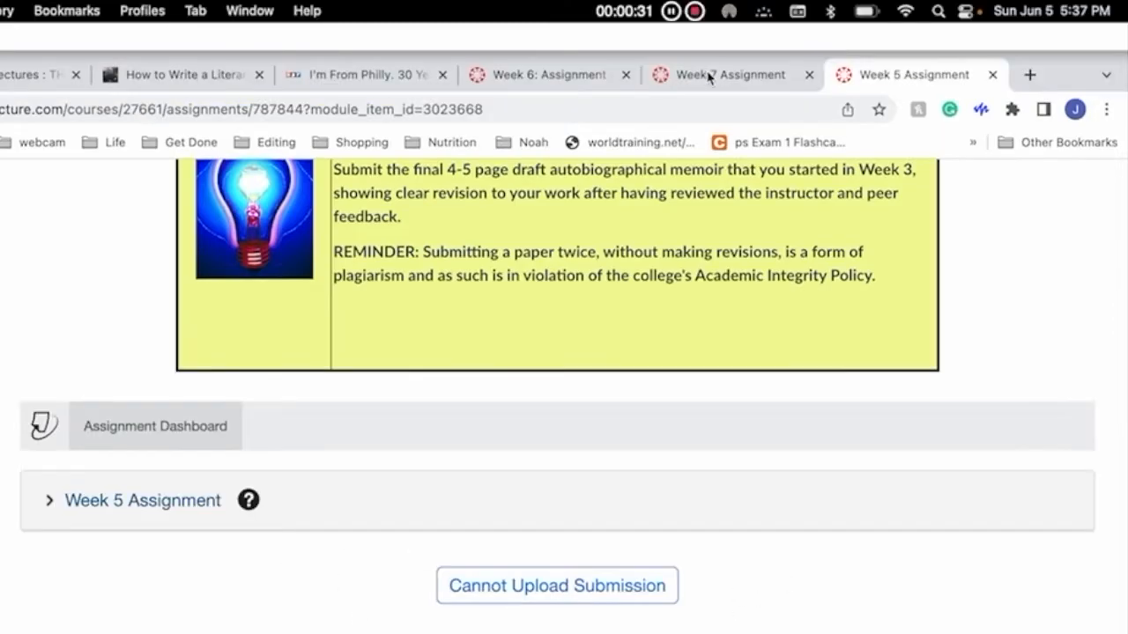
# - View Week 7's working Upload Submission button, then Week 5's locked one
pyautogui.click(704, 75)
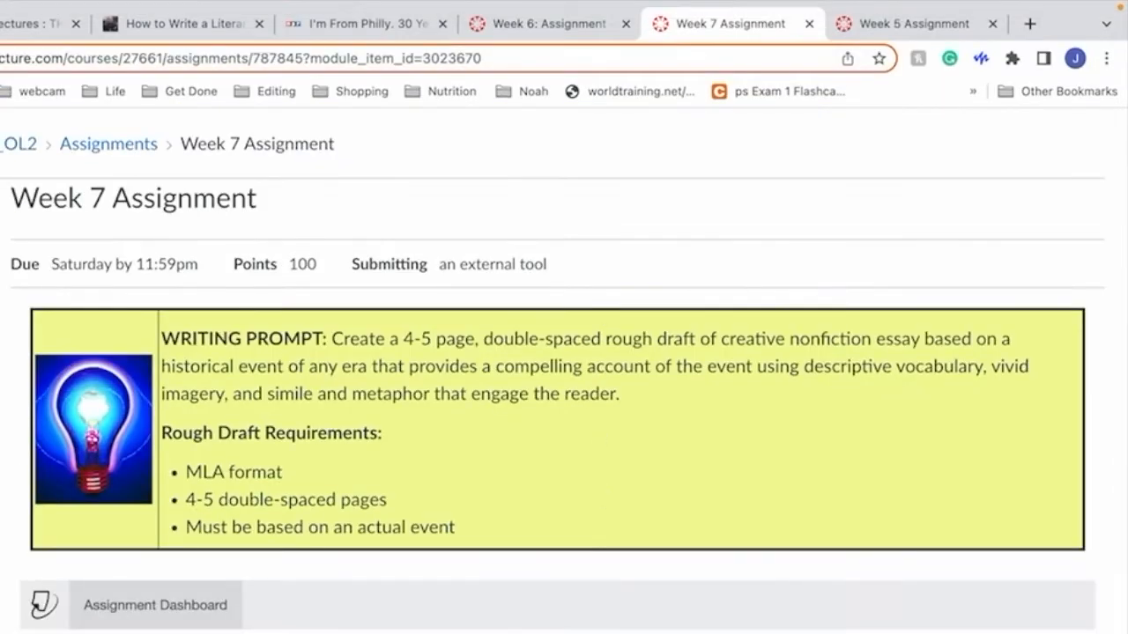
pyautogui.scroll(-4, 563, 396)
pyautogui.scroll(1, 564, 396)
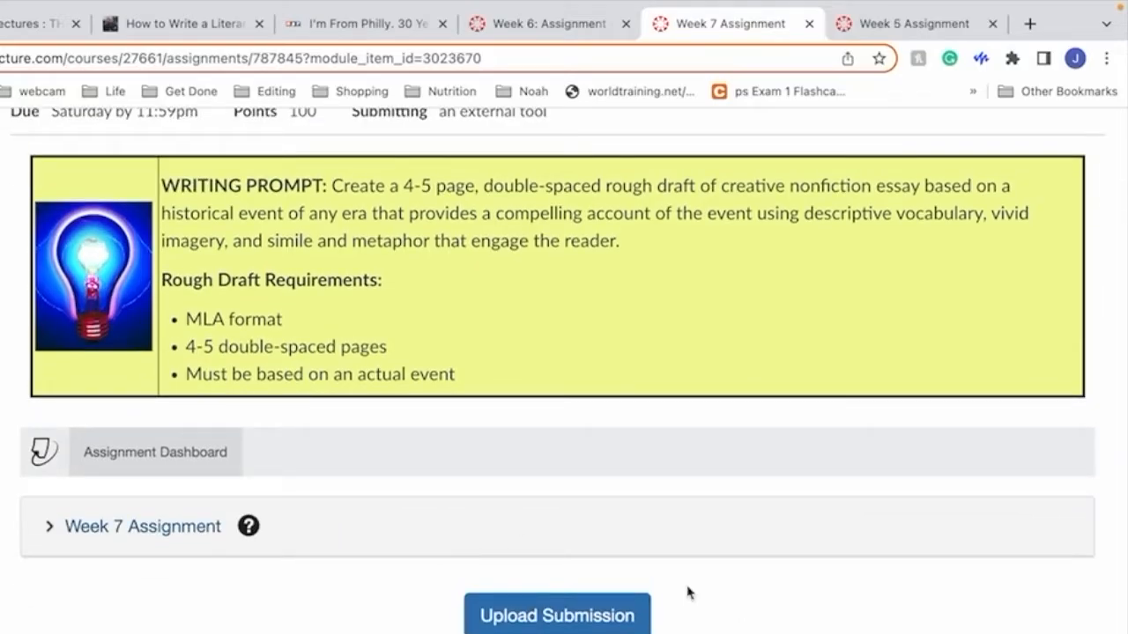
pyautogui.scroll(4, 444, 444)
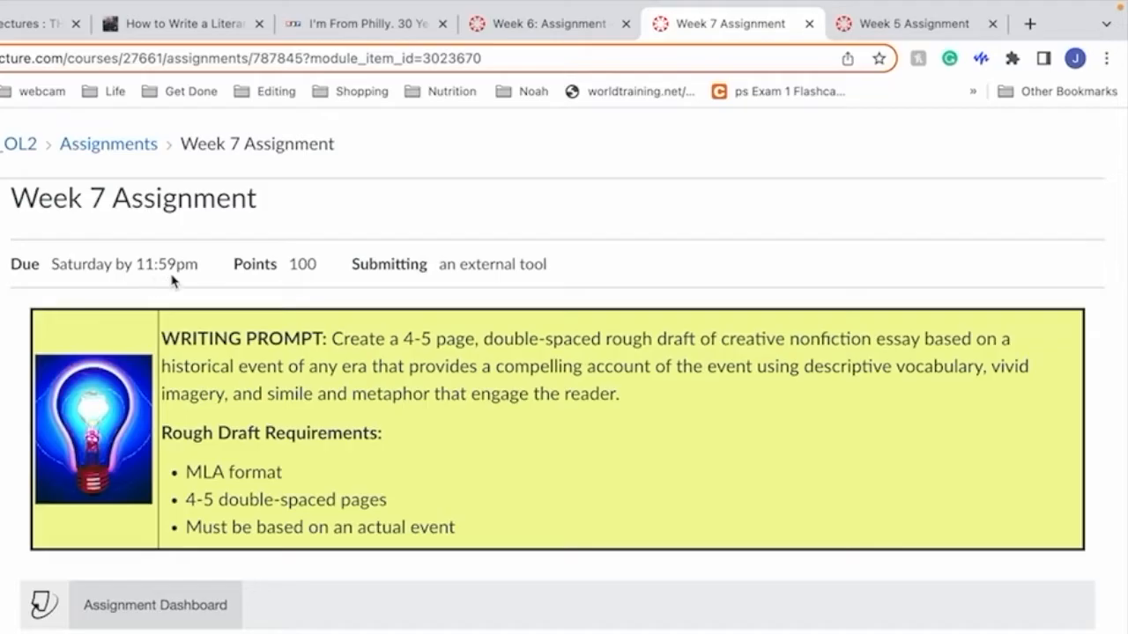
pyautogui.click(915, 24)
pyautogui.scroll(5, 608, 453)
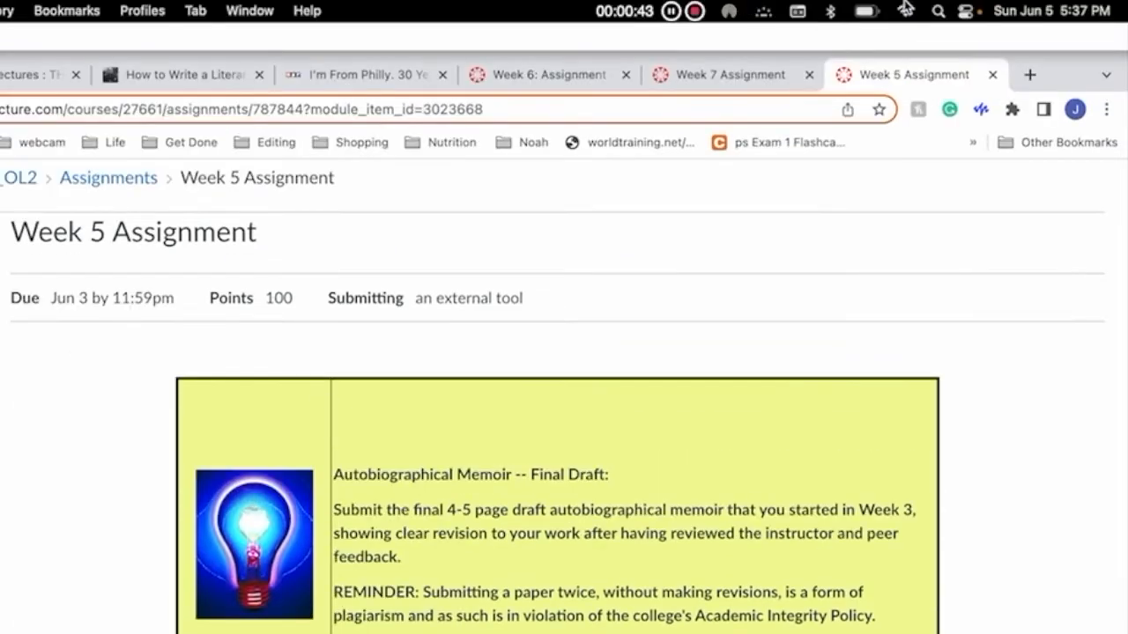
pyautogui.scroll(-8, 242, 460)
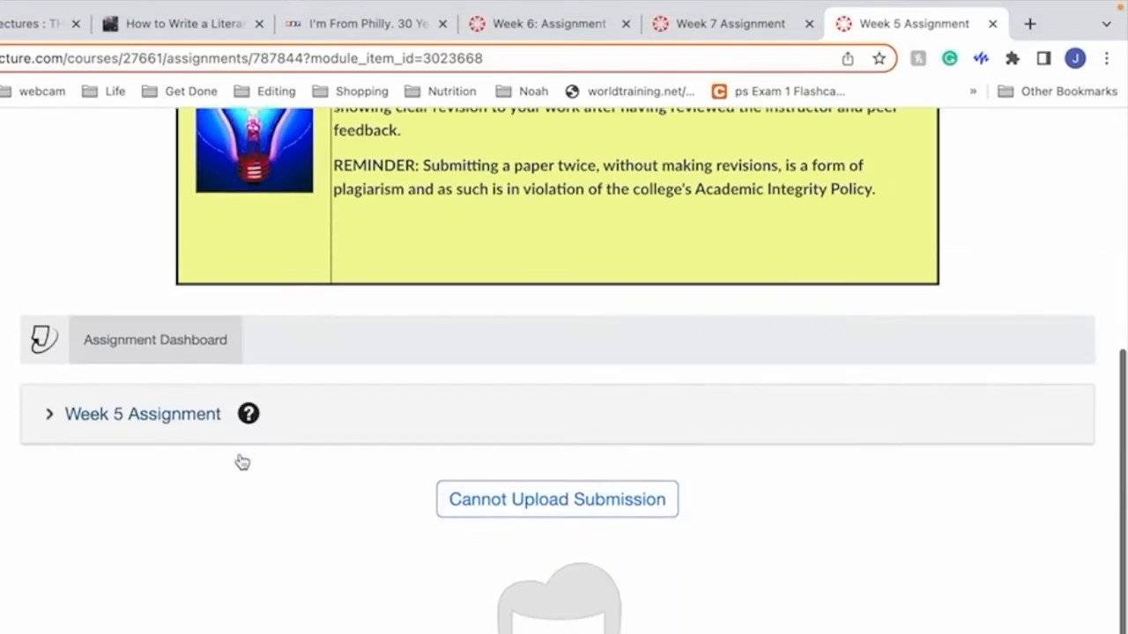
pyautogui.scroll(-3, 538, 449)
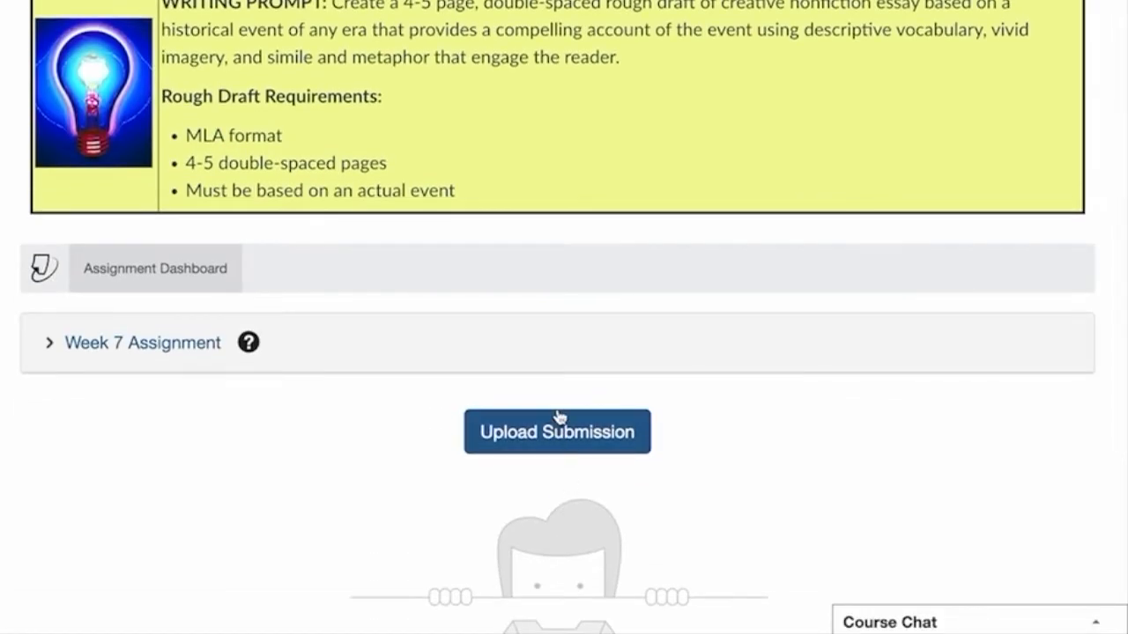
# - Inspect Week 7's Upload Submission button and make its markup editable as HTML
pyautogui.rightClick(556, 430)
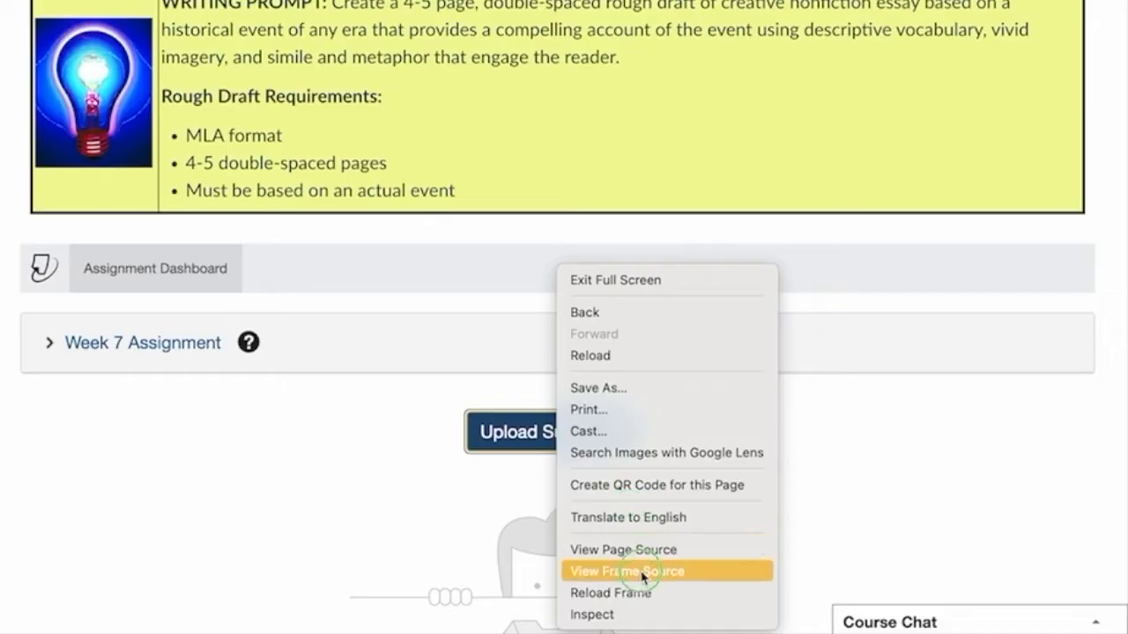
pyautogui.click(617, 615)
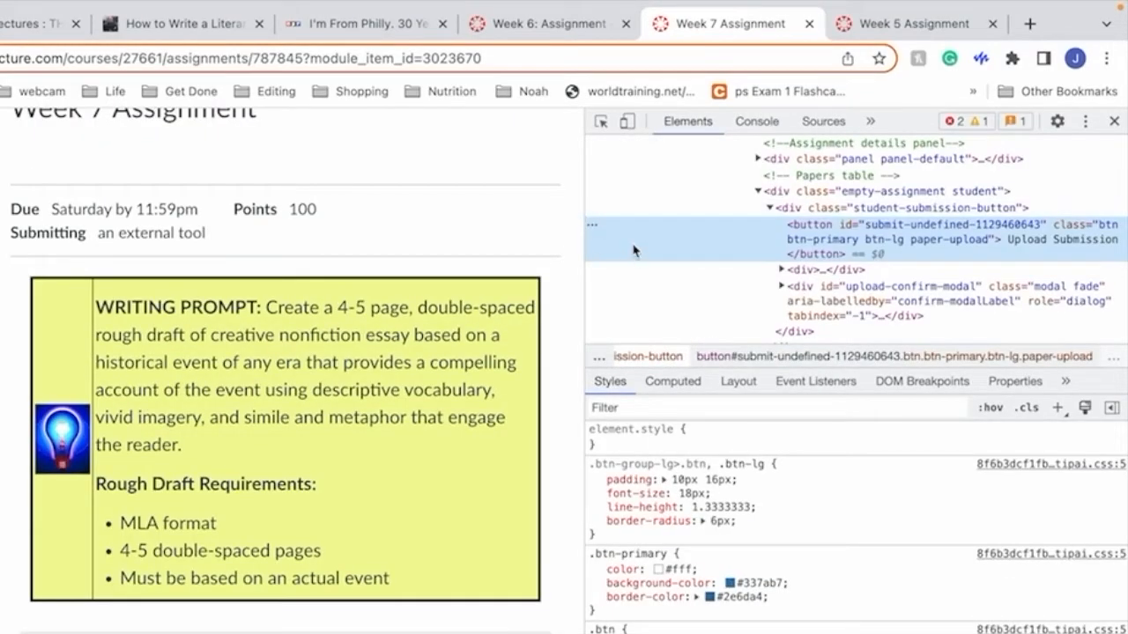
pyautogui.click(593, 231)
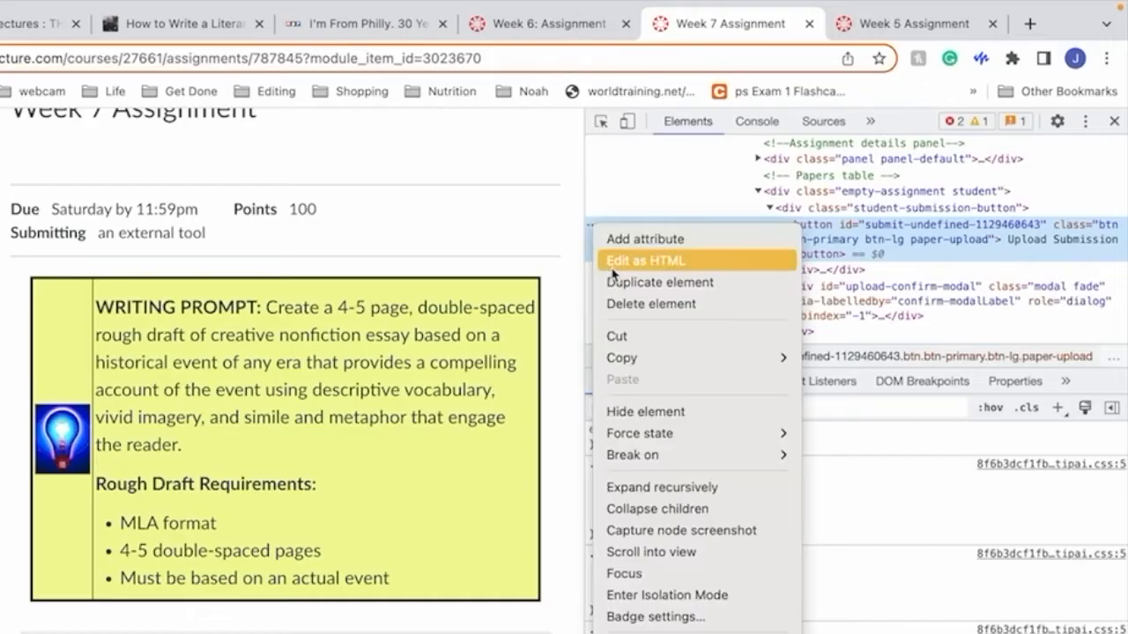
pyautogui.click(646, 260)
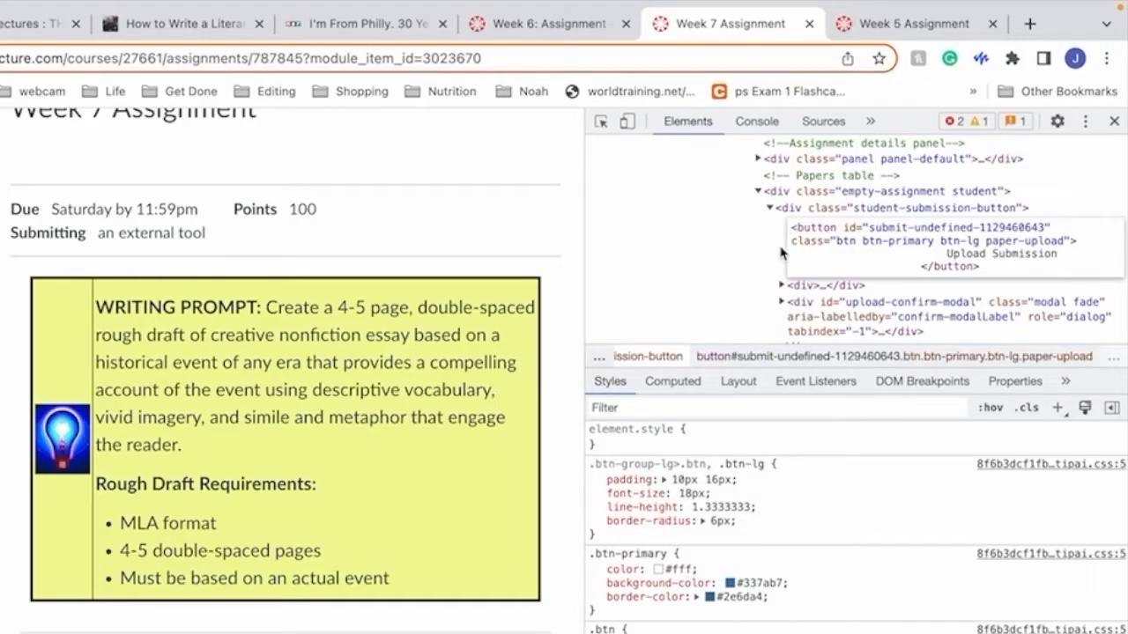
# - Select the entire Upload Submission button markup and copy it
pyautogui.moveTo(789, 227); pyautogui.dragTo(1031, 270)
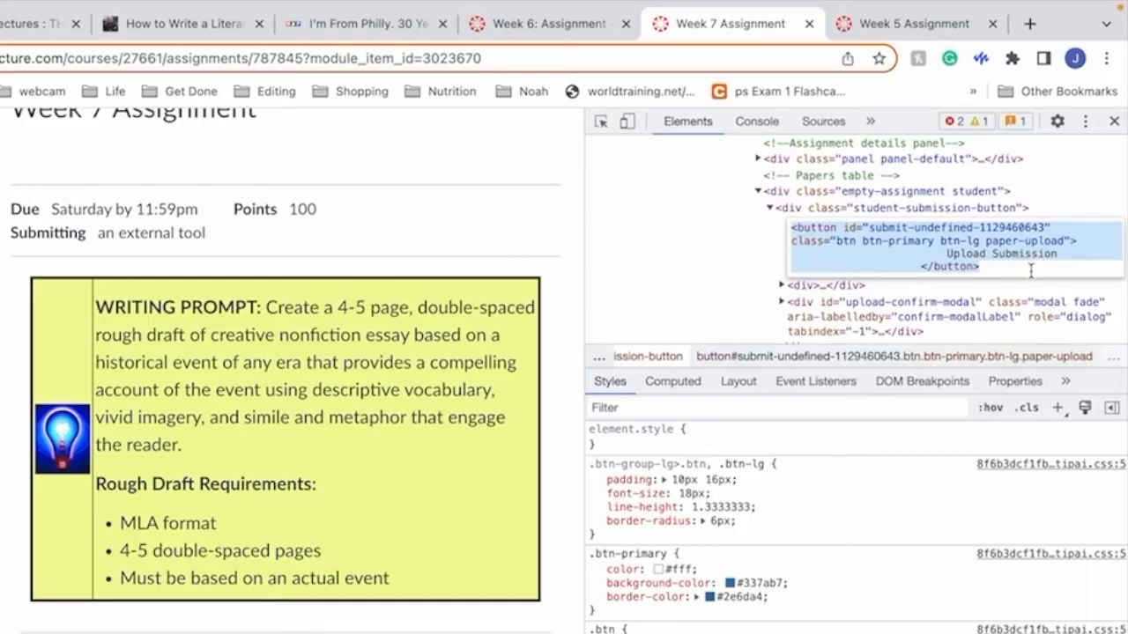
pyautogui.hotkey('ctrl', 'c')
pyautogui.click(755, 258)
# - Inspect Week 5's Cannot Upload Submission button and make its markup editable as HTML
pyautogui.click(899, 24)
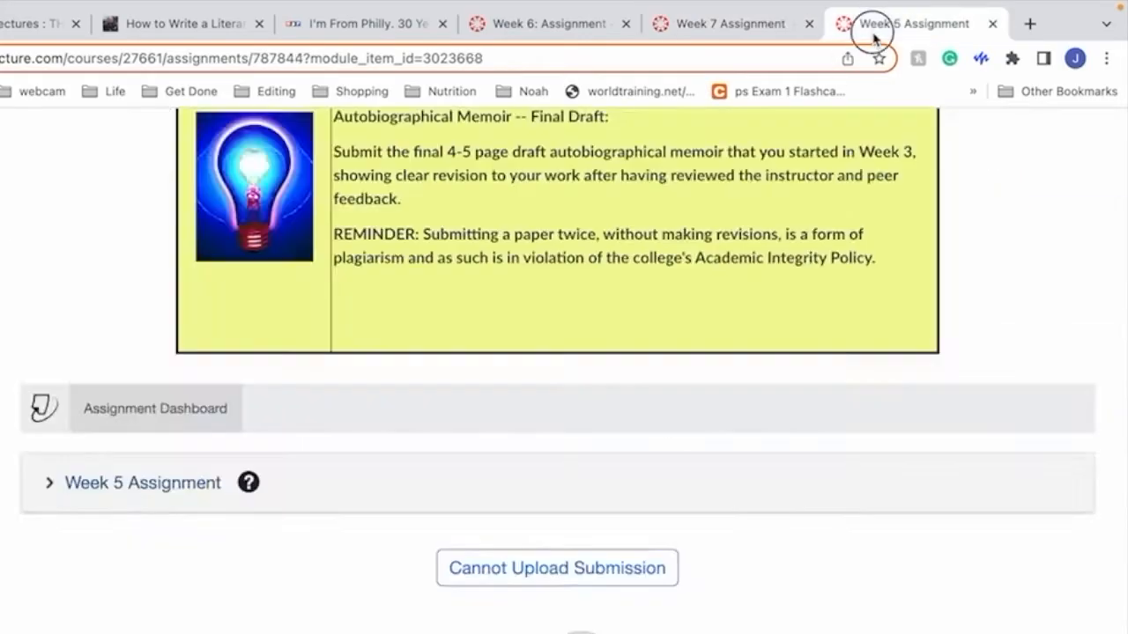
pyautogui.rightClick(525, 322)
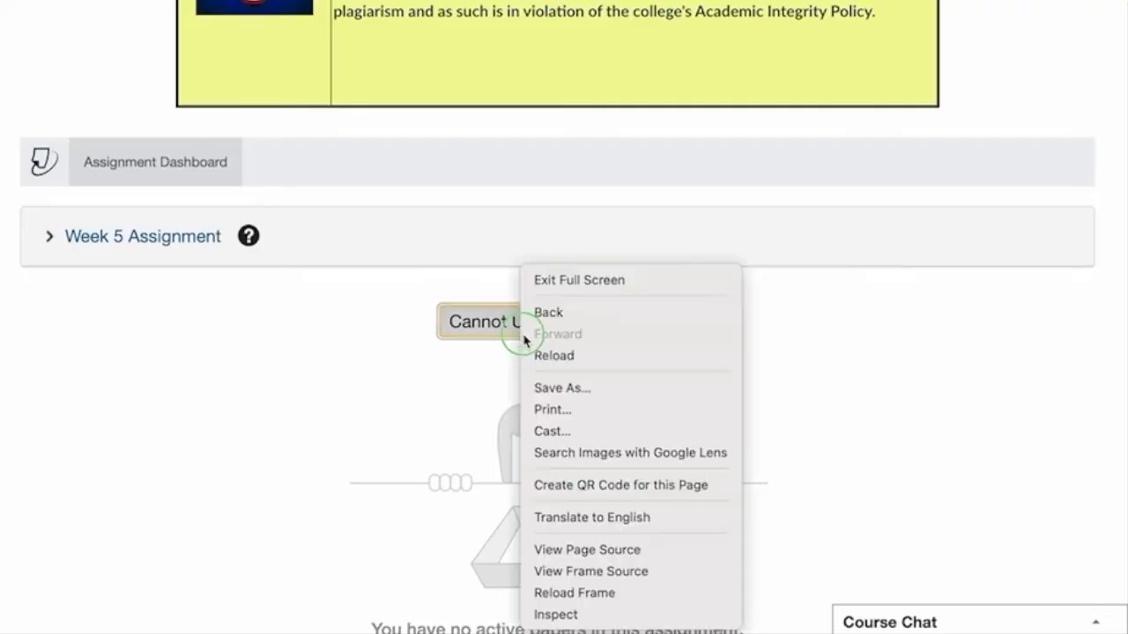
pyautogui.click(589, 616)
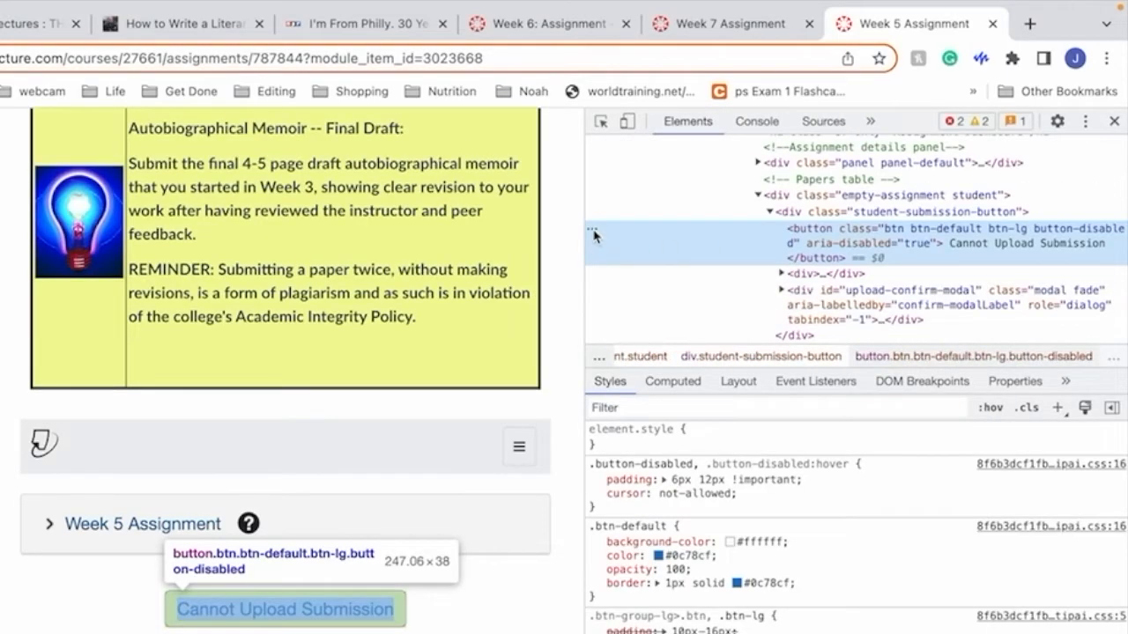
pyautogui.click(595, 230)
pyautogui.click(637, 262)
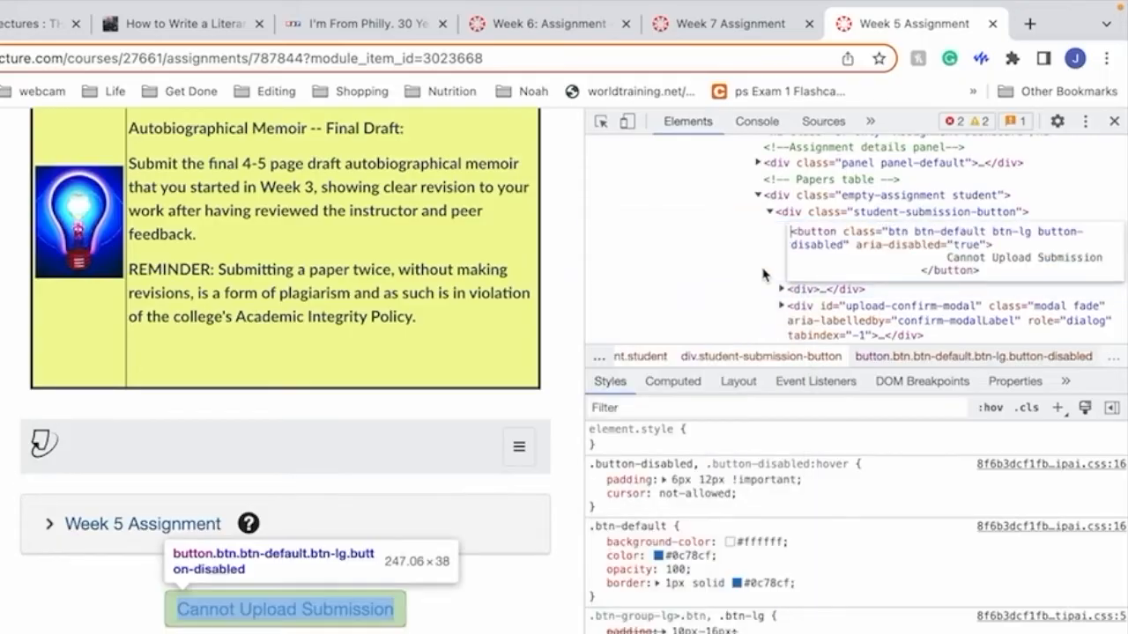
# - Replace the disabled button's markup with the copied Upload Submission markup and commit it
pyautogui.moveTo(792, 231); pyautogui.dragTo(1036, 278)
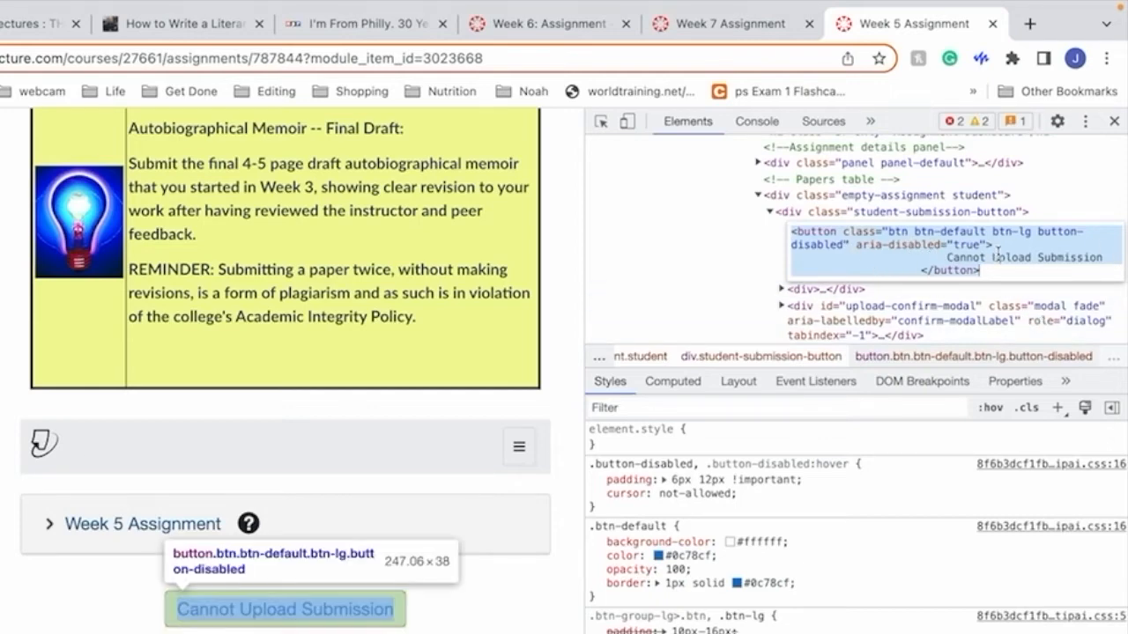
pyautogui.hotkey('ctrl', 'v')
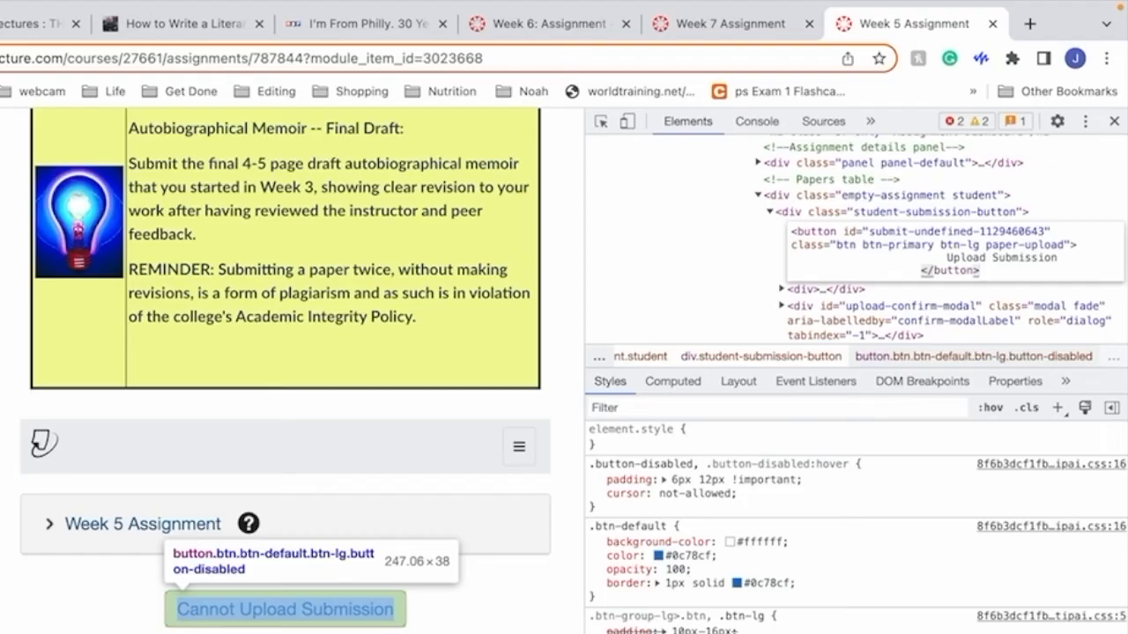
pyautogui.press('Return')
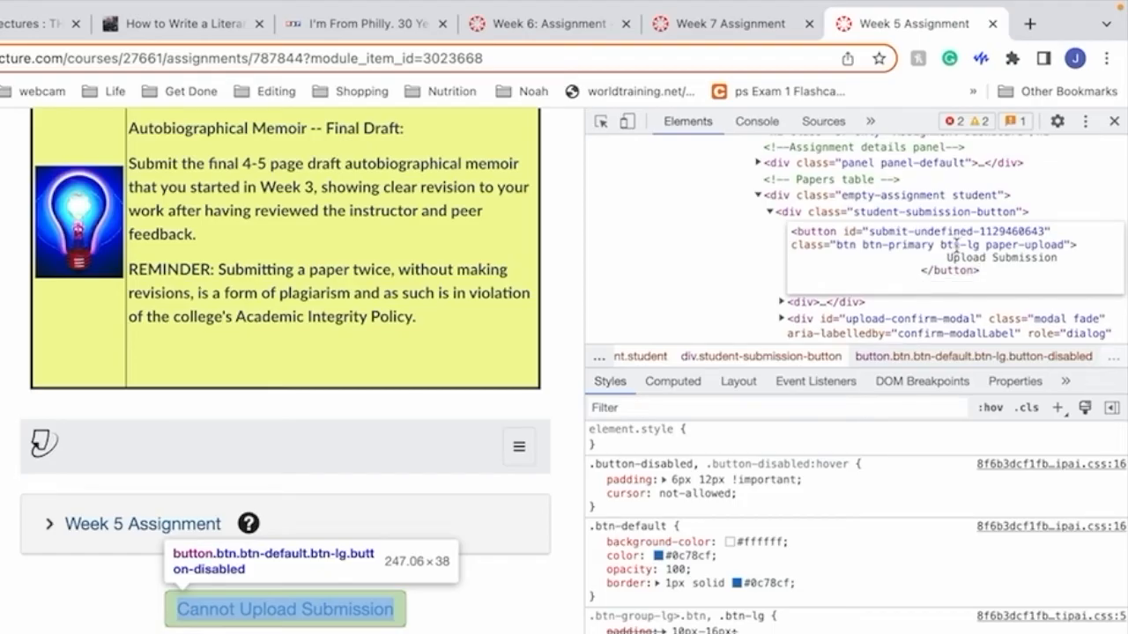
pyautogui.press('BackSpace')
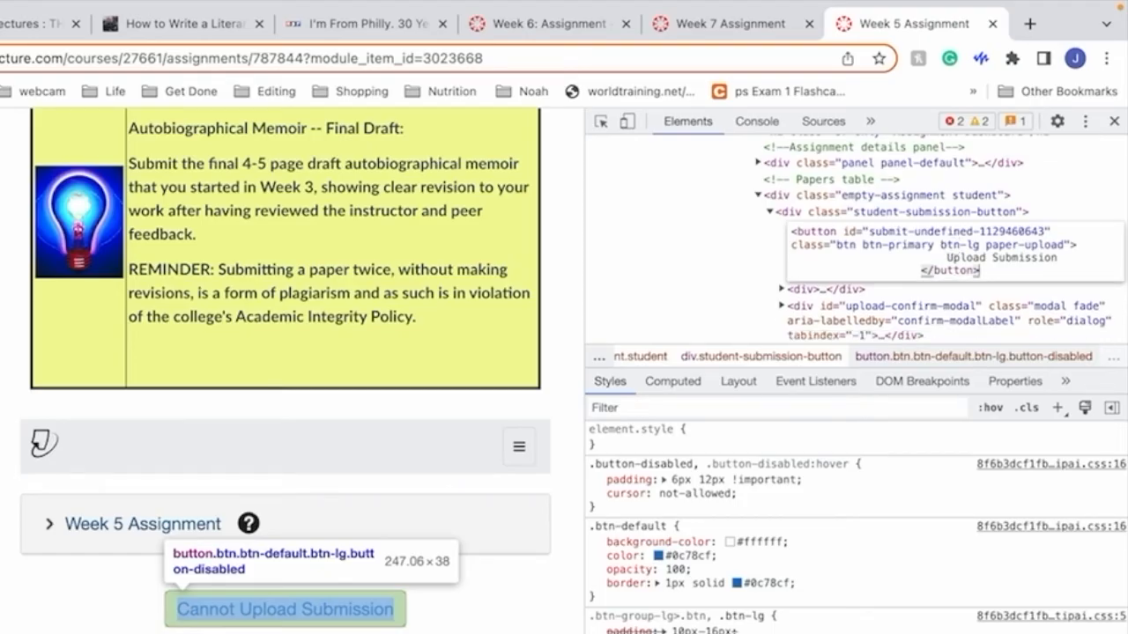
pyautogui.click(644, 264)
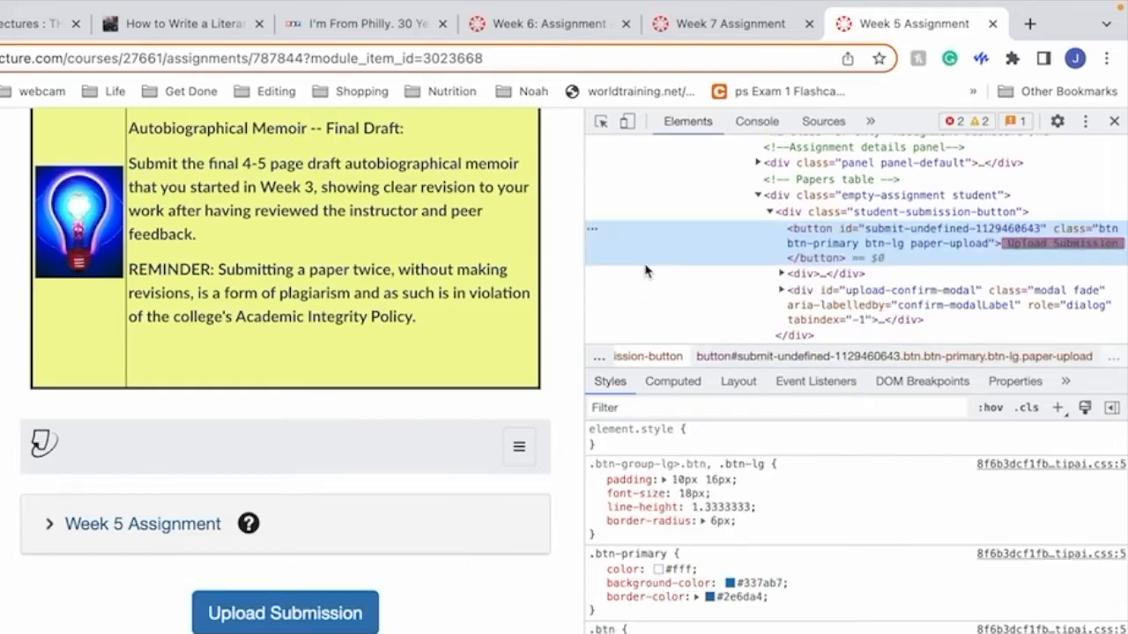
# - Confirm the swapped button opens the Submit File dialog, then close the dialog and DevTools
pyautogui.click(306, 613)
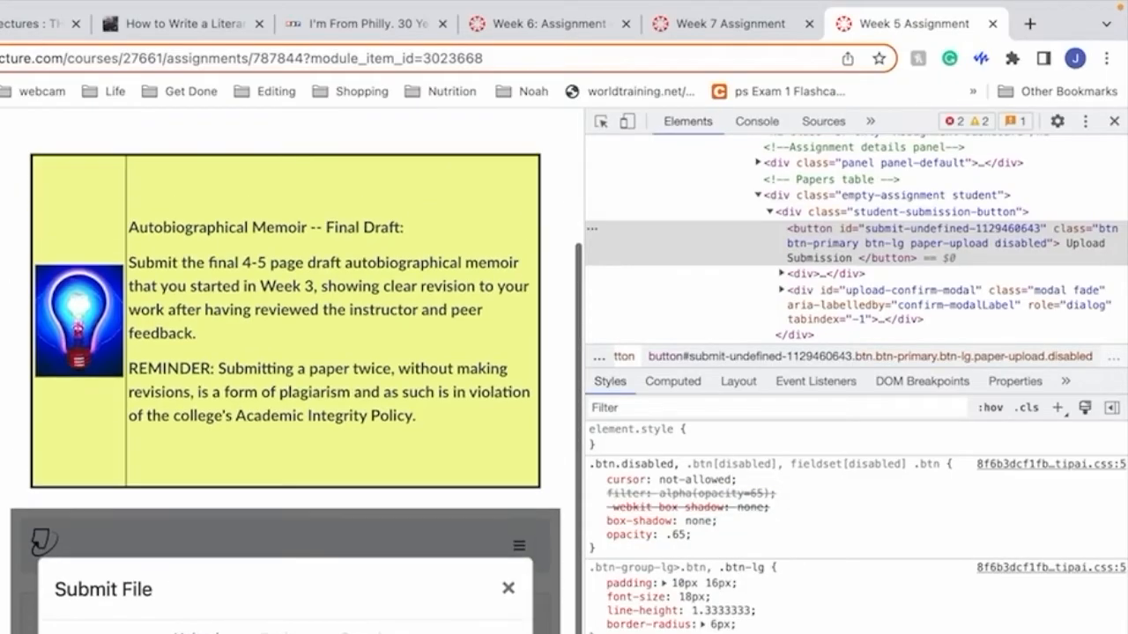
pyautogui.scroll(-5, 282, 352)
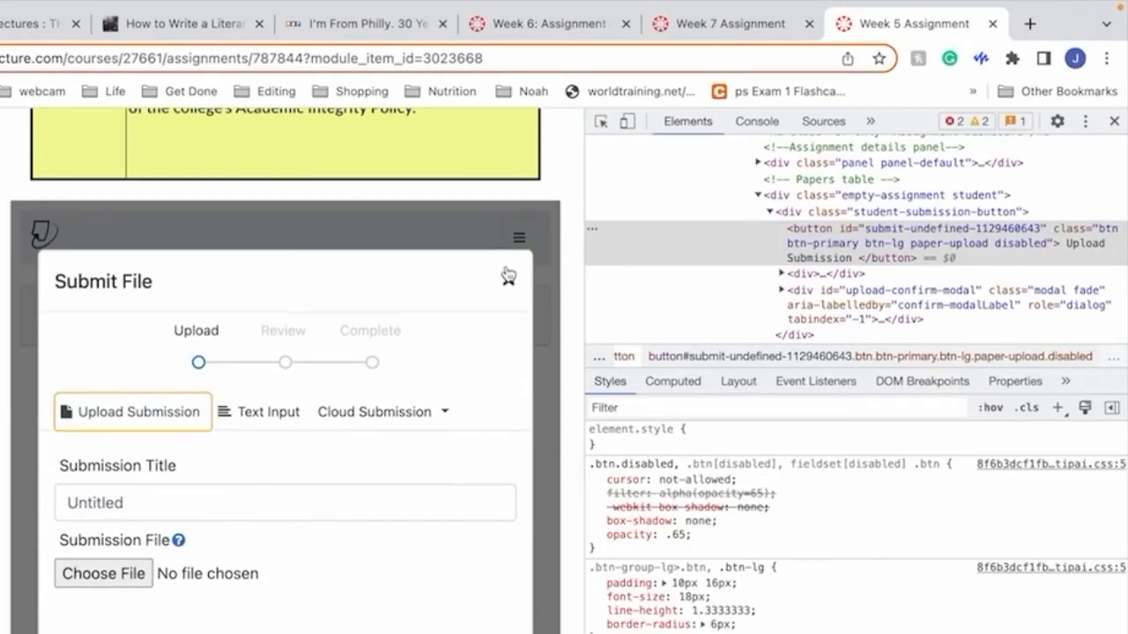
pyautogui.click(508, 280)
pyautogui.click(1114, 121)
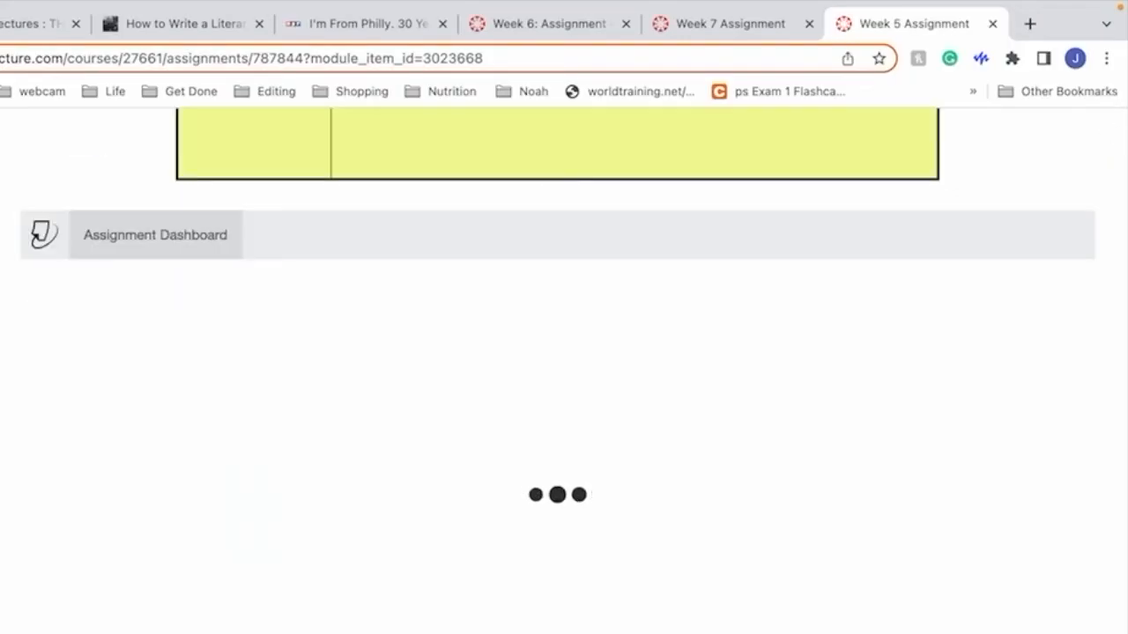
# - Try the restored Cannot Upload Submission button and start inspecting it again
pyautogui.click(547, 539)
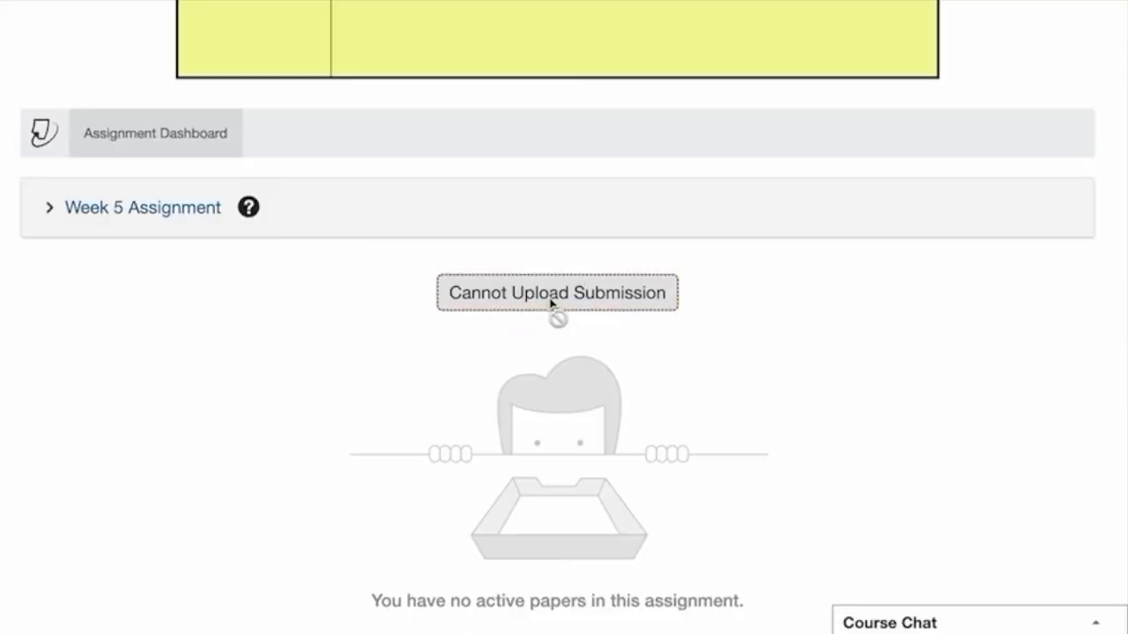
pyautogui.scroll(-2, 497, 520)
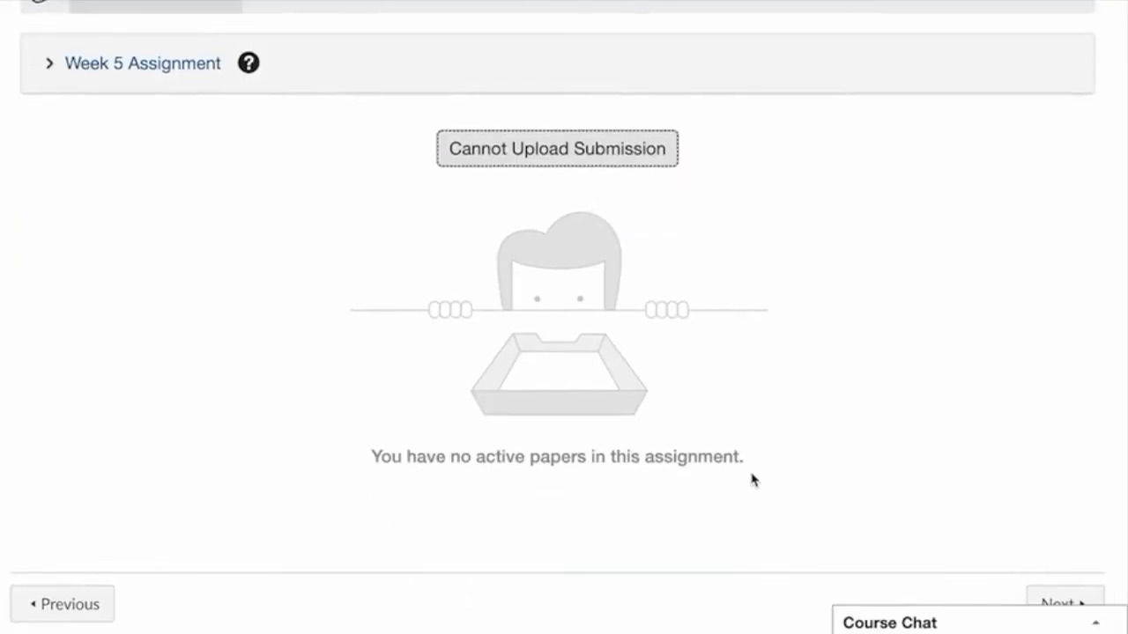
pyautogui.scroll(2, 636, 335)
pyautogui.scroll(1, 636, 308)
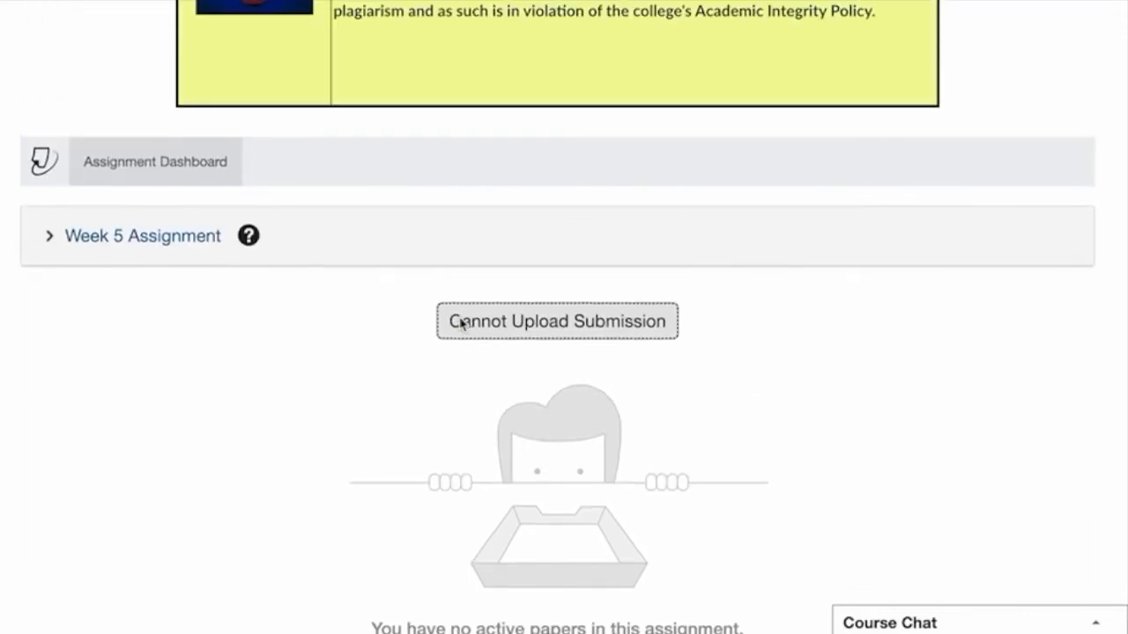
pyautogui.rightClick(460, 322)
# - Inspect the Cannot Upload Submission button and make its markup editable as HTML again
pyautogui.click(548, 614)
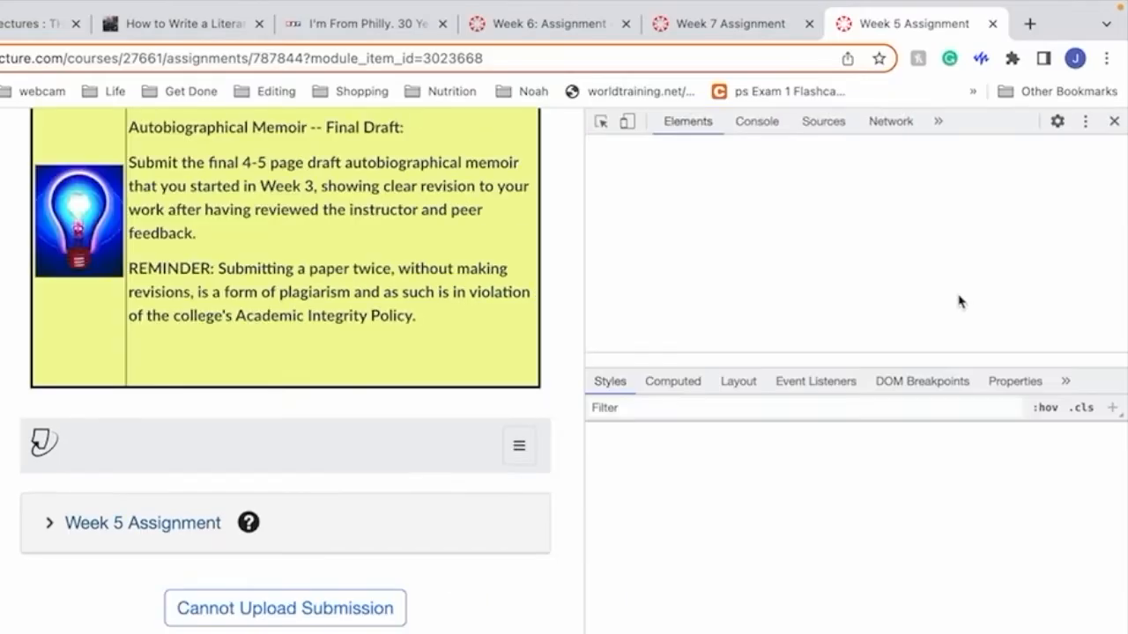
pyautogui.click(597, 236)
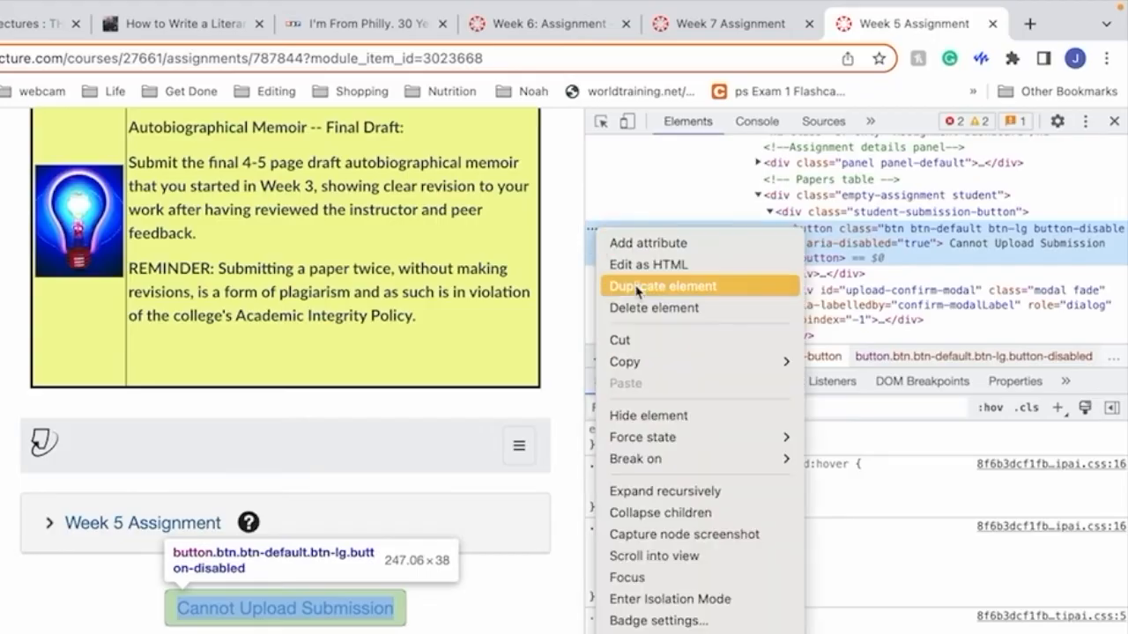
pyautogui.click(642, 259)
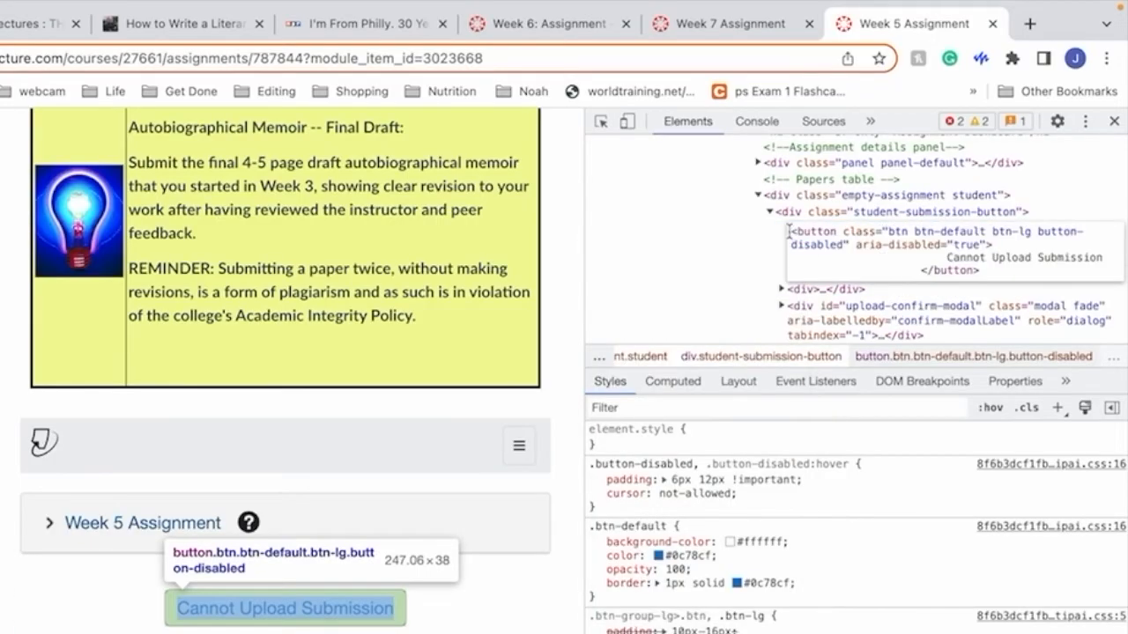
# - Swap in the active Upload Submission markup, commit it, and trigger the button
pyautogui.moveTo(789, 231); pyautogui.dragTo(1030, 274)
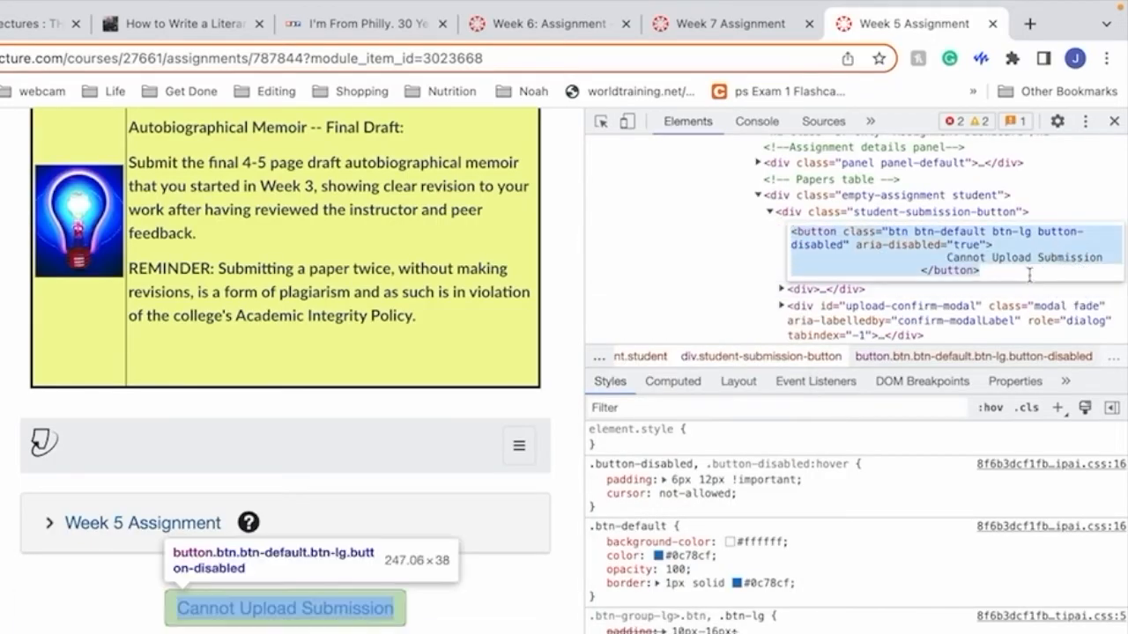
pyautogui.press('BackSpace')
pyautogui.hotkey('ctrl', 'v')
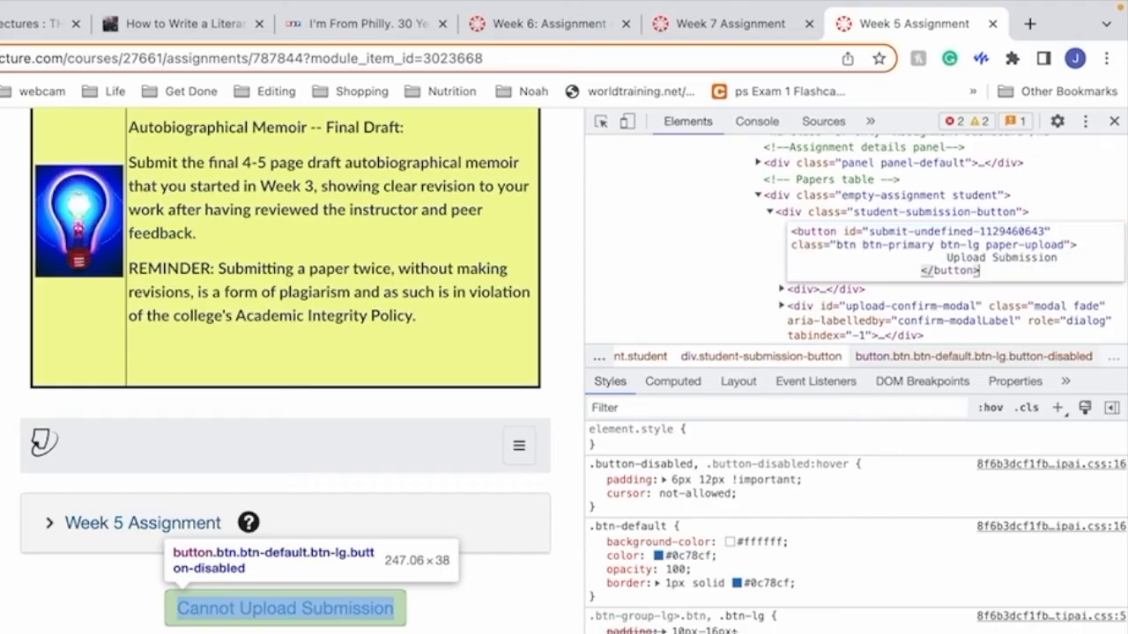
pyautogui.click(764, 260)
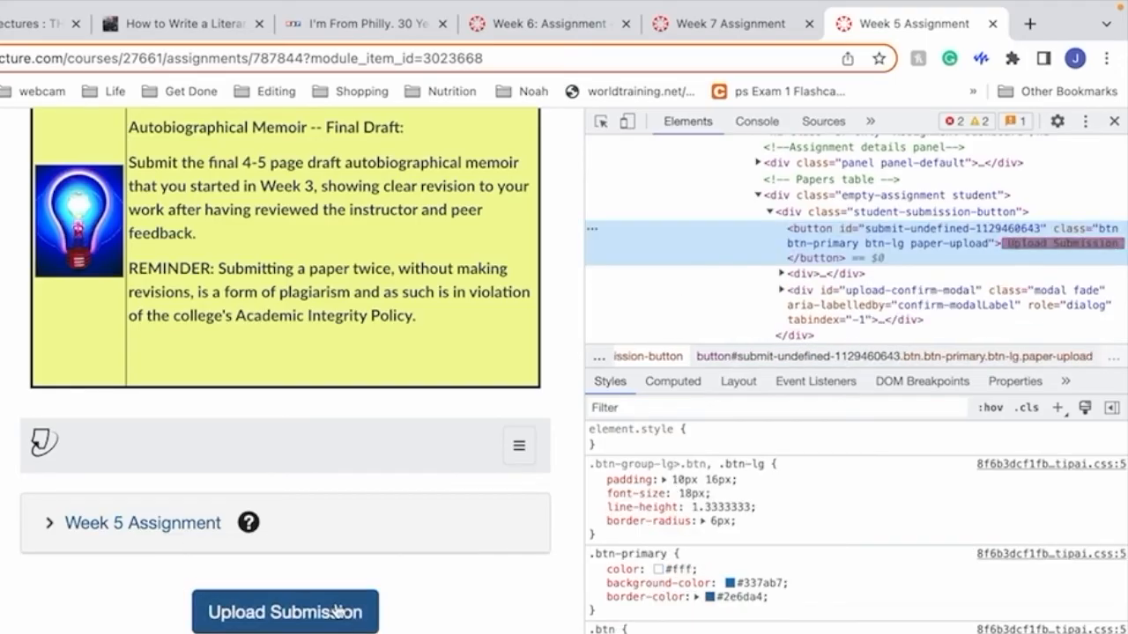
pyautogui.press('Return')
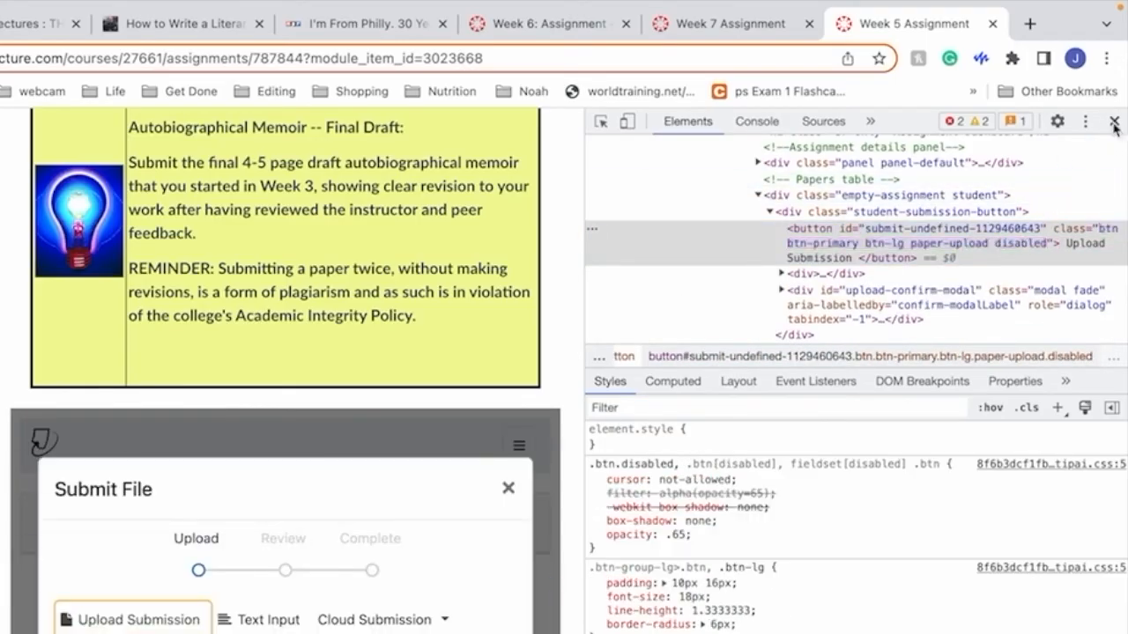
# - Close DevTools and reach the Submit File dialog's Choose File step without picking a file
pyautogui.click(1113, 121)
pyautogui.scroll(-3, 705, 526)
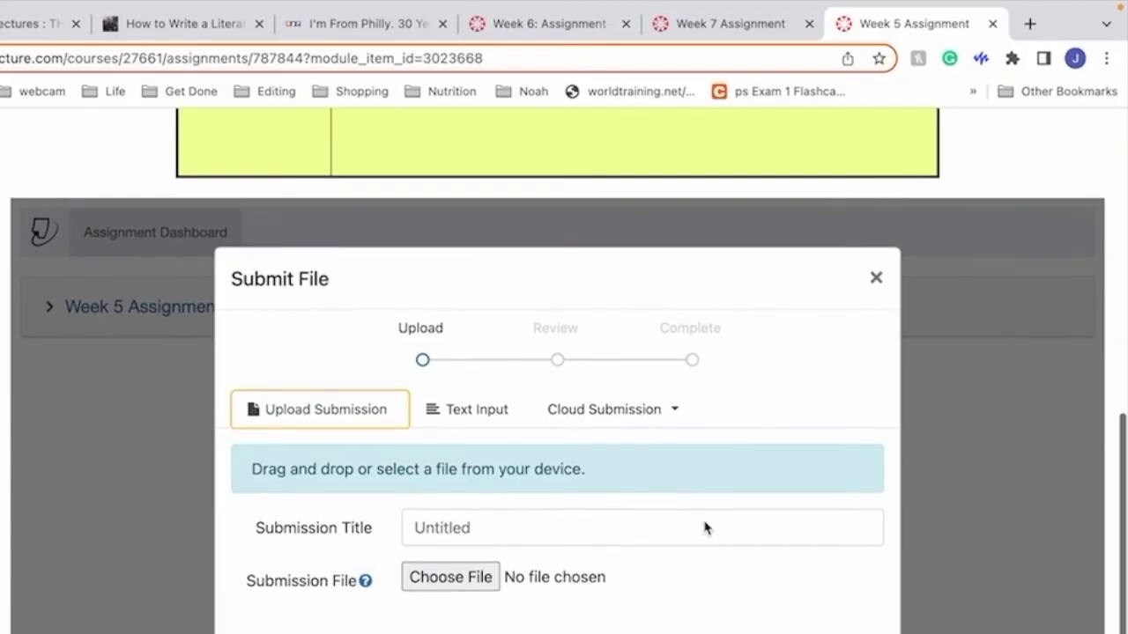
pyautogui.click(450, 577)
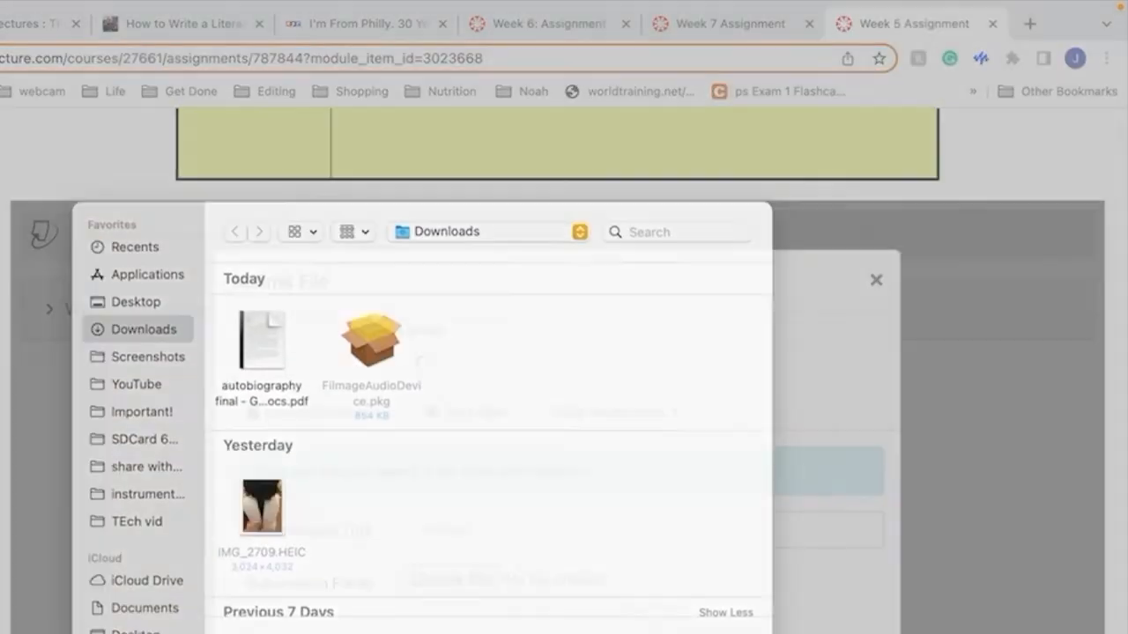
pyautogui.press('Escape')
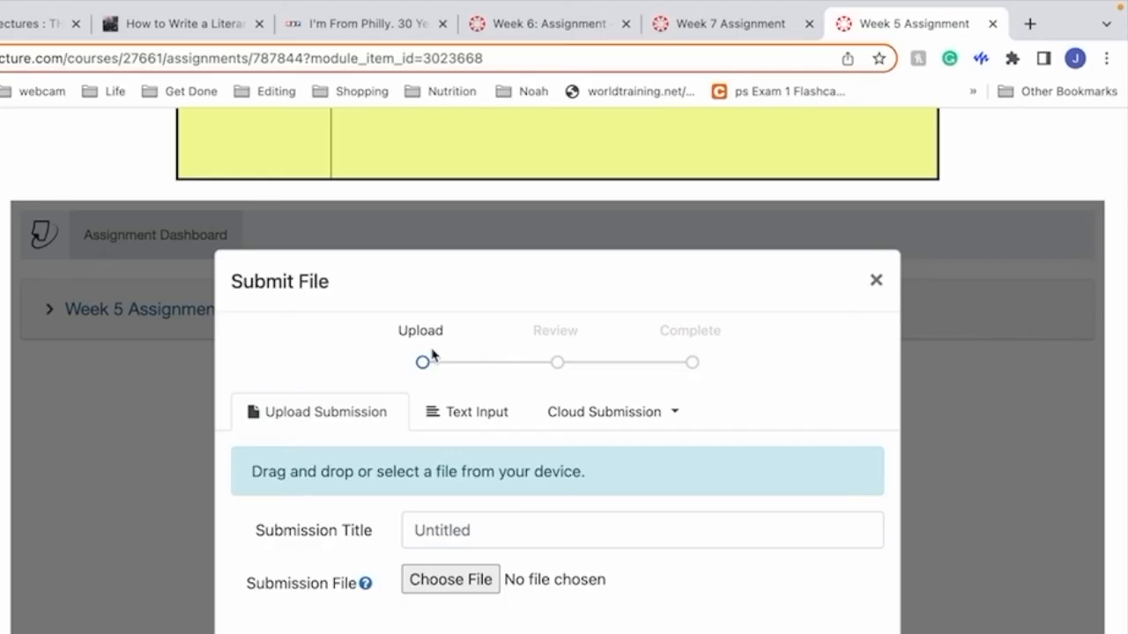
pyautogui.scroll(5, 431, 354)
pyautogui.scroll(3, 432, 354)
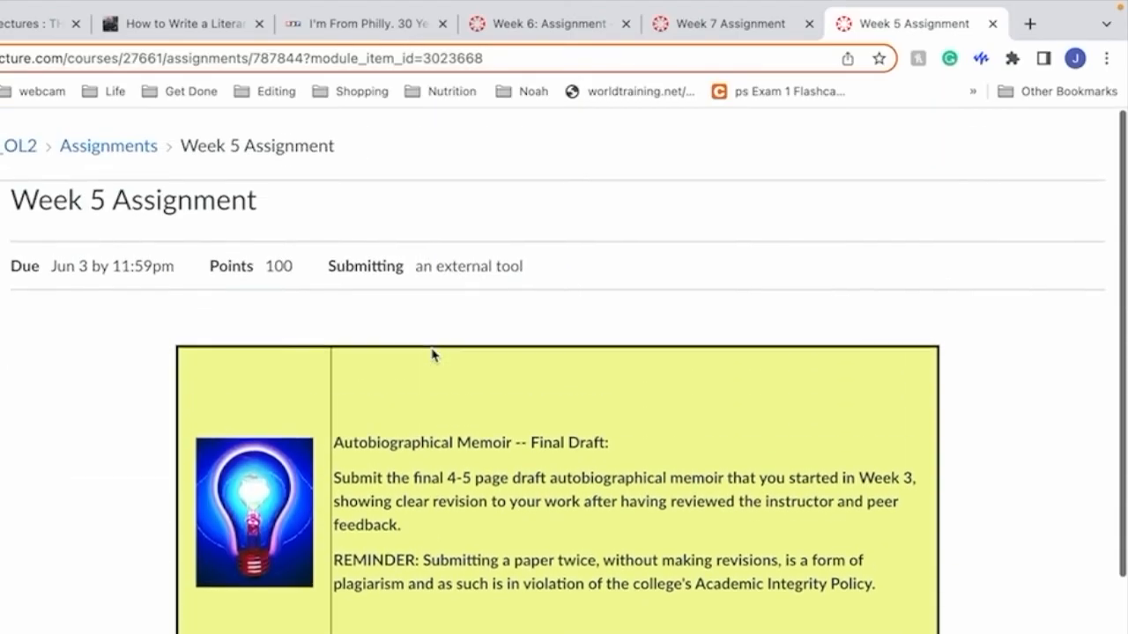
pyautogui.scroll(-8, 431, 354)
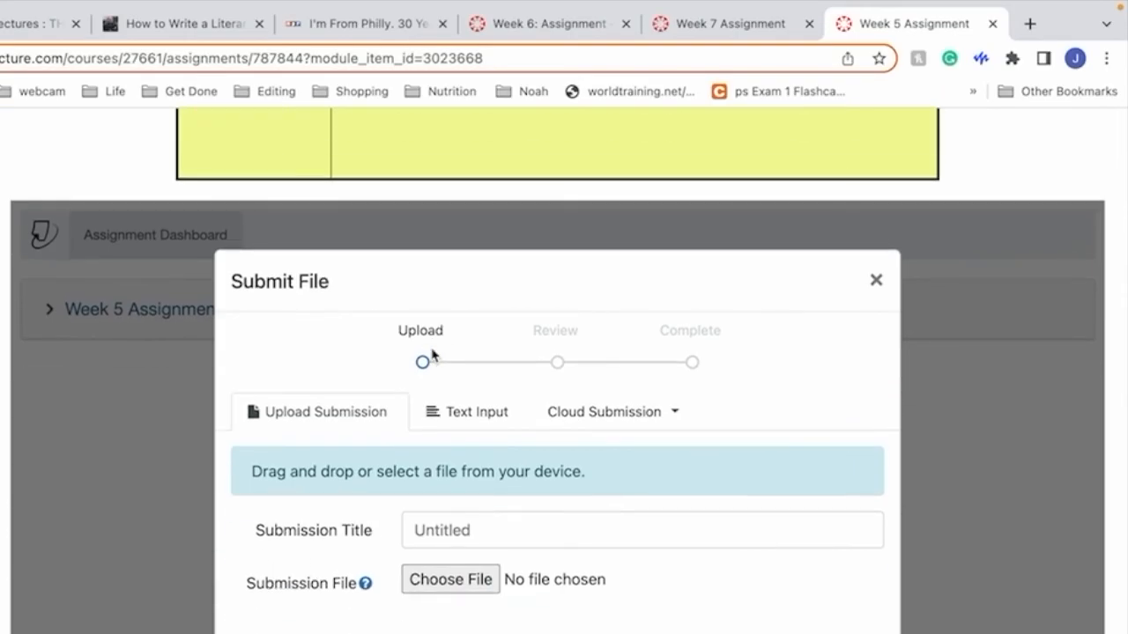